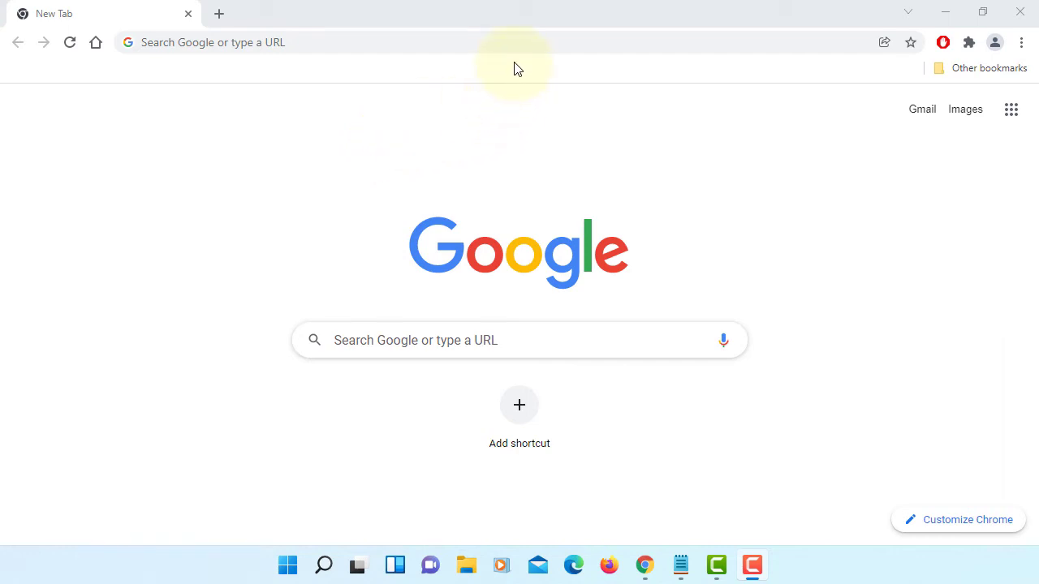
Go to oracle.com and open the Java Downloads page from the Java product page.
left_click(519, 42)
type("oracle.com")
key("Return")
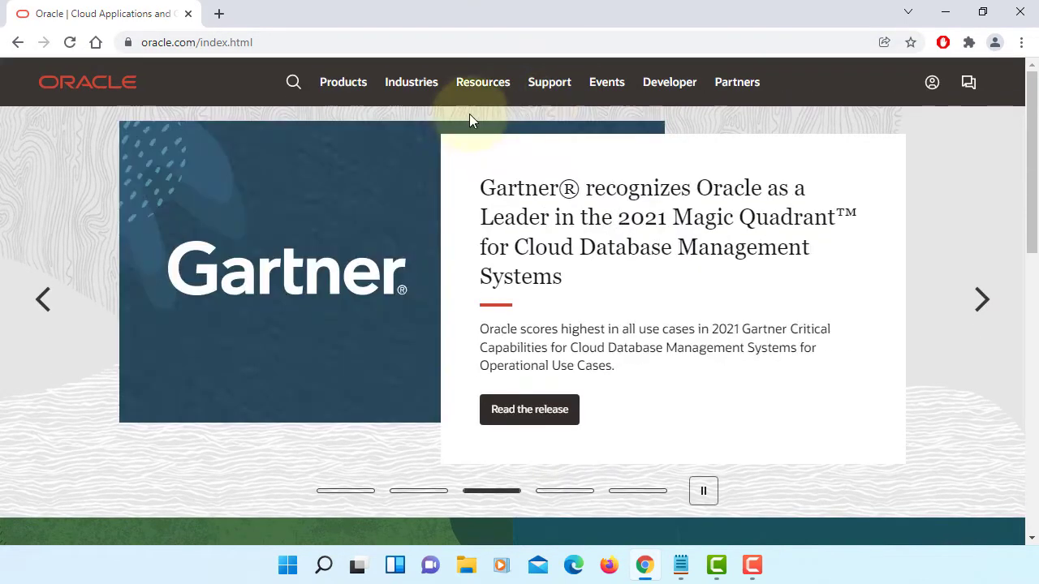
left_click(347, 88)
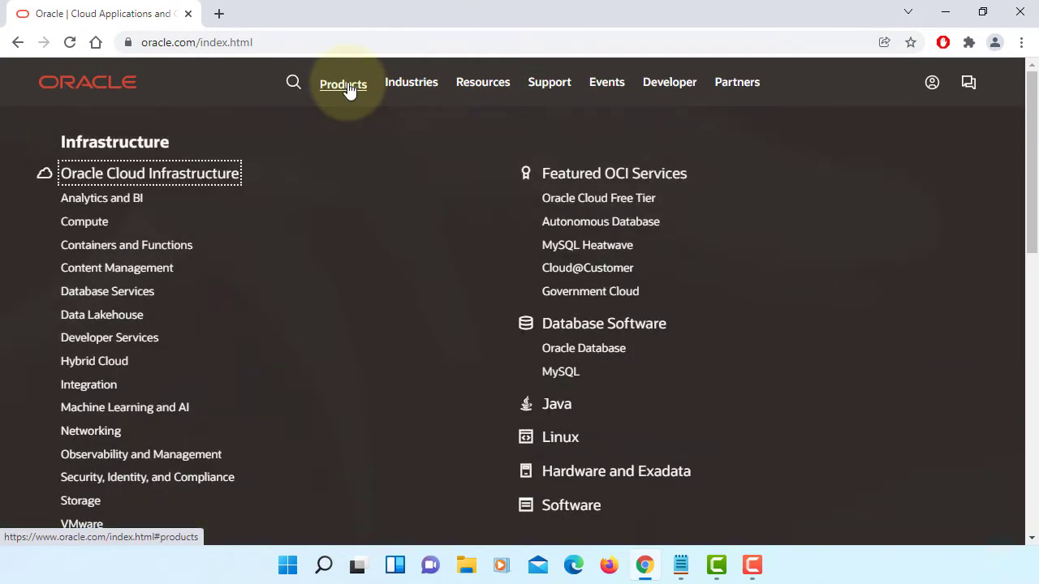
left_click(557, 406)
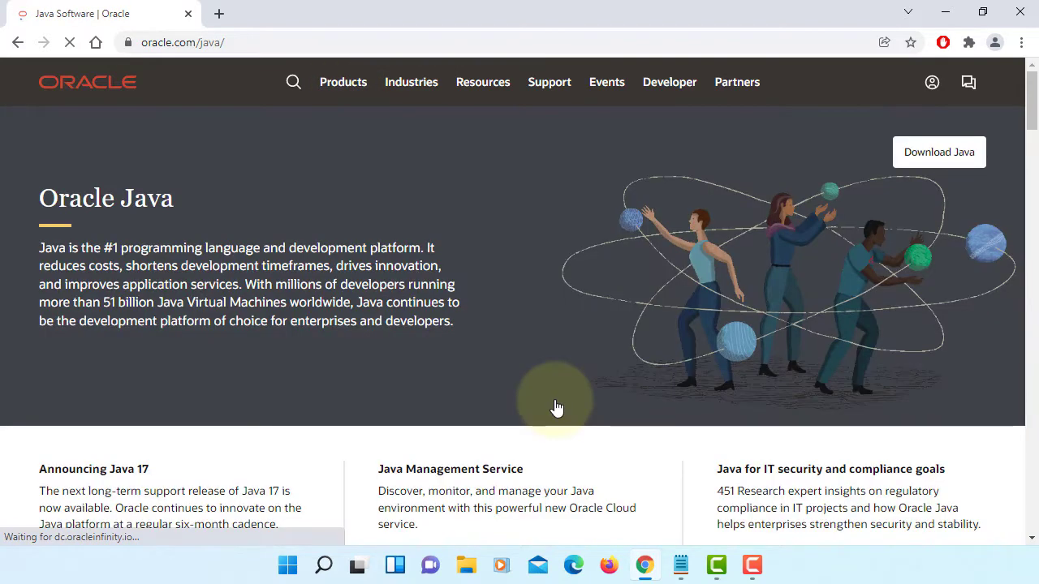
left_click(940, 154)
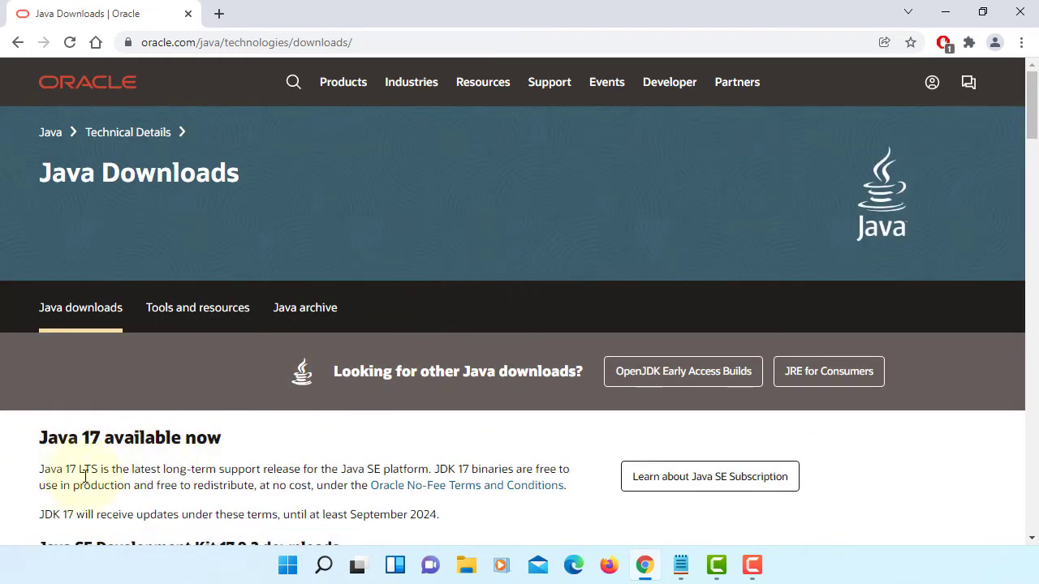
Download the Windows x64 Installer (jdk-17_windows-x64_bin.exe) of the Java SE Development Kit 17.0.2.
scroll(316, 419, "down", 3)
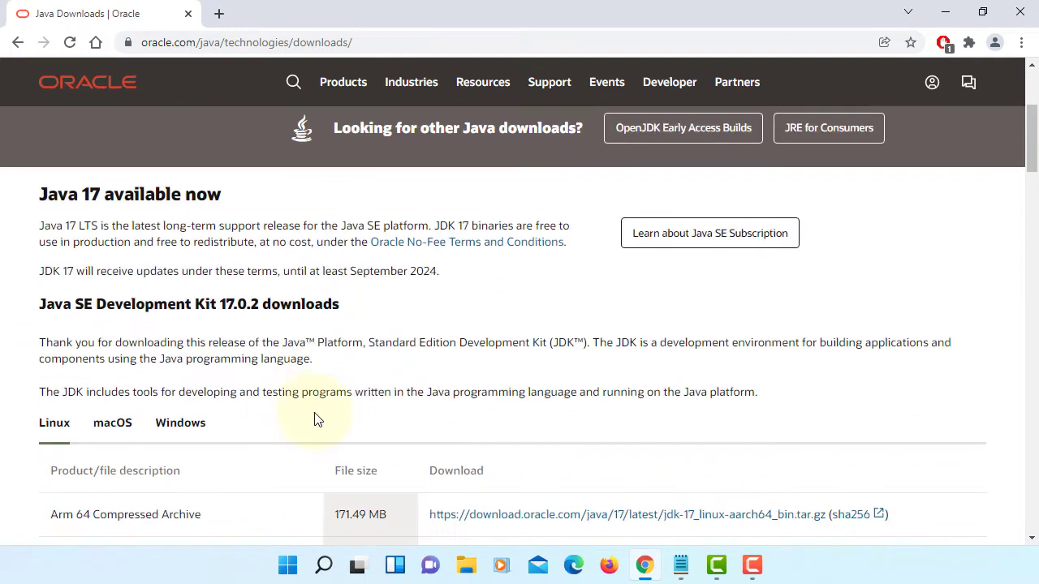
scroll(572, 382, "down", 2)
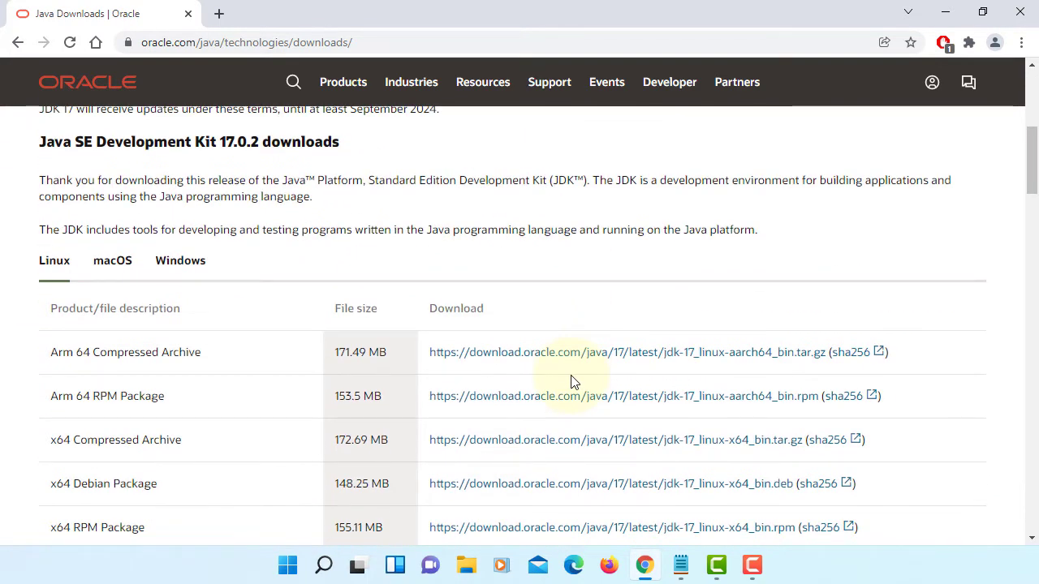
scroll(572, 382, "down", 1)
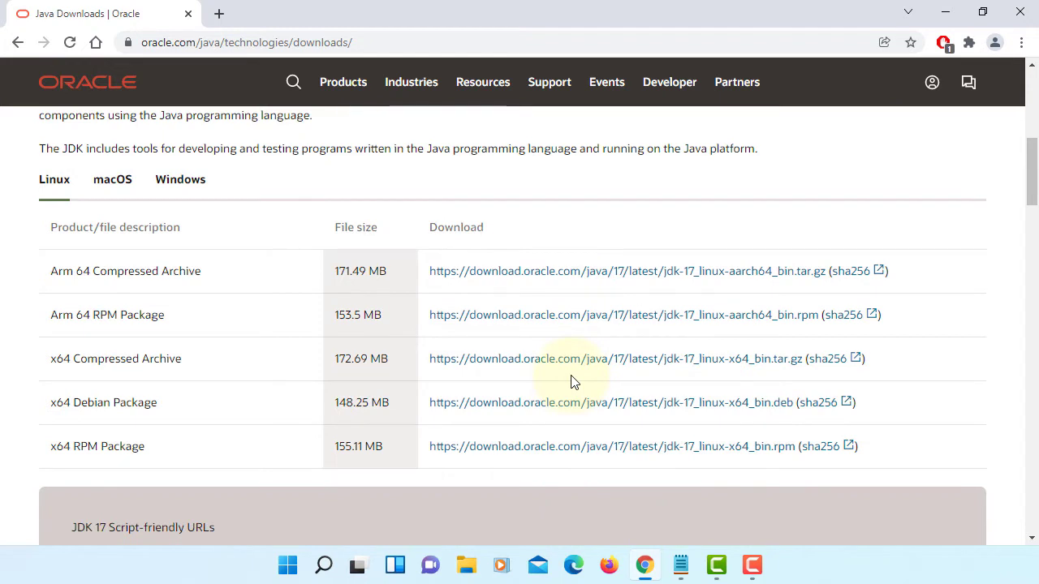
left_click(175, 189)
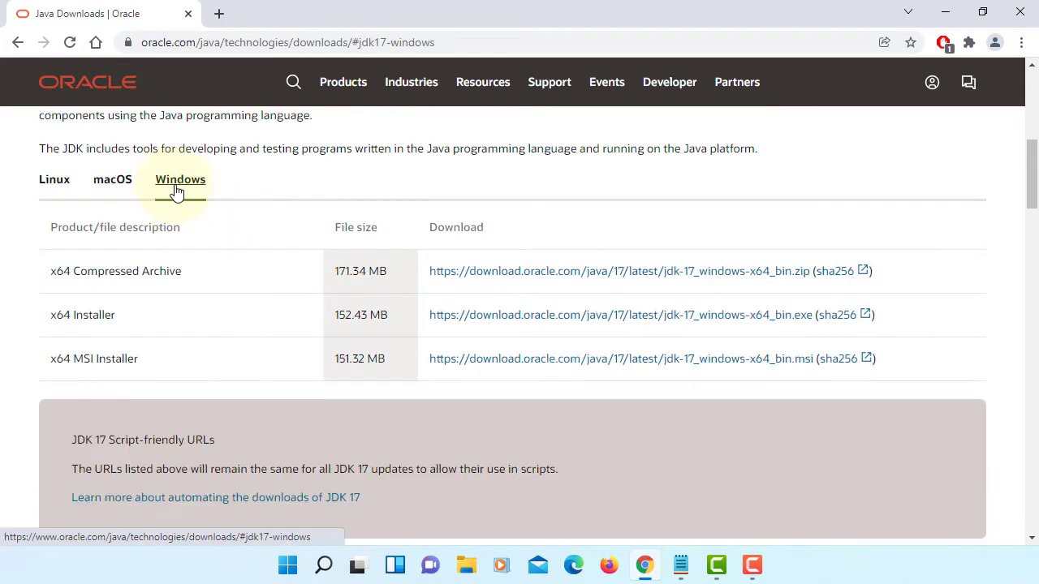
left_click(618, 318)
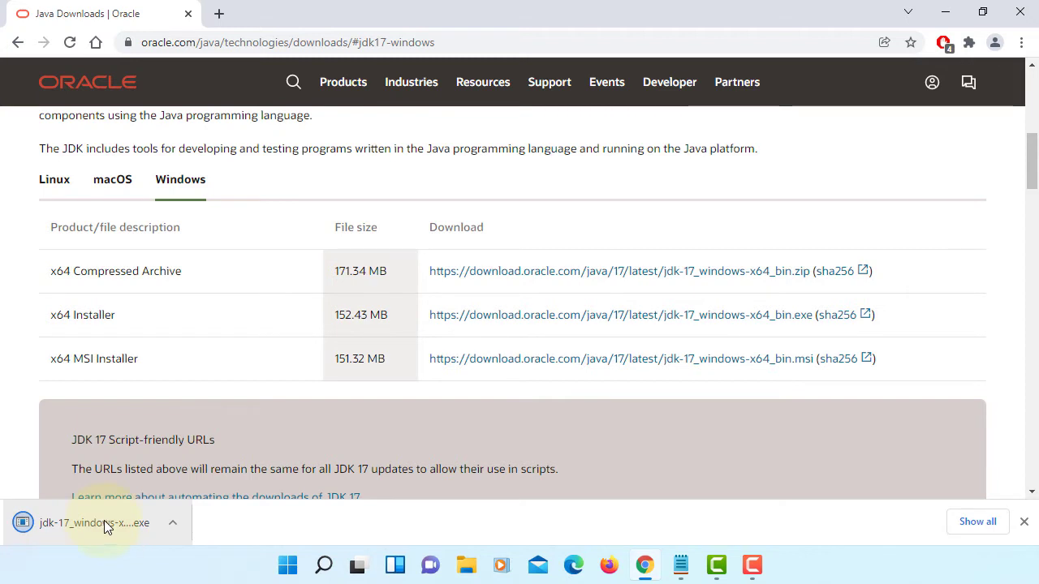
Run the downloaded JDK installer and install it to the default folder C:\Program Files\Java\jdk-17.0.2\, closing the wizard at the end.
left_click(104, 522)
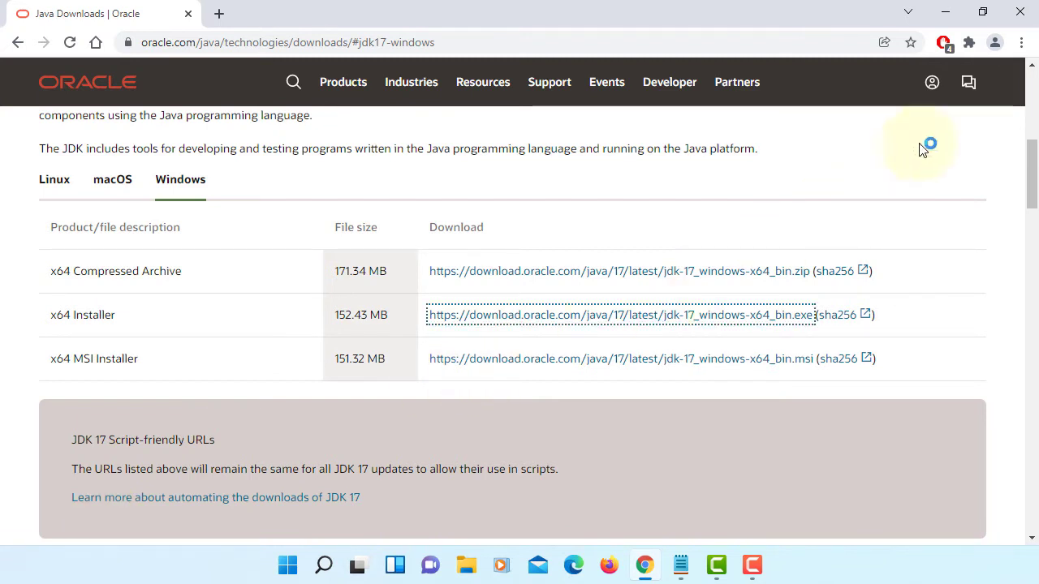
left_click(946, 10)
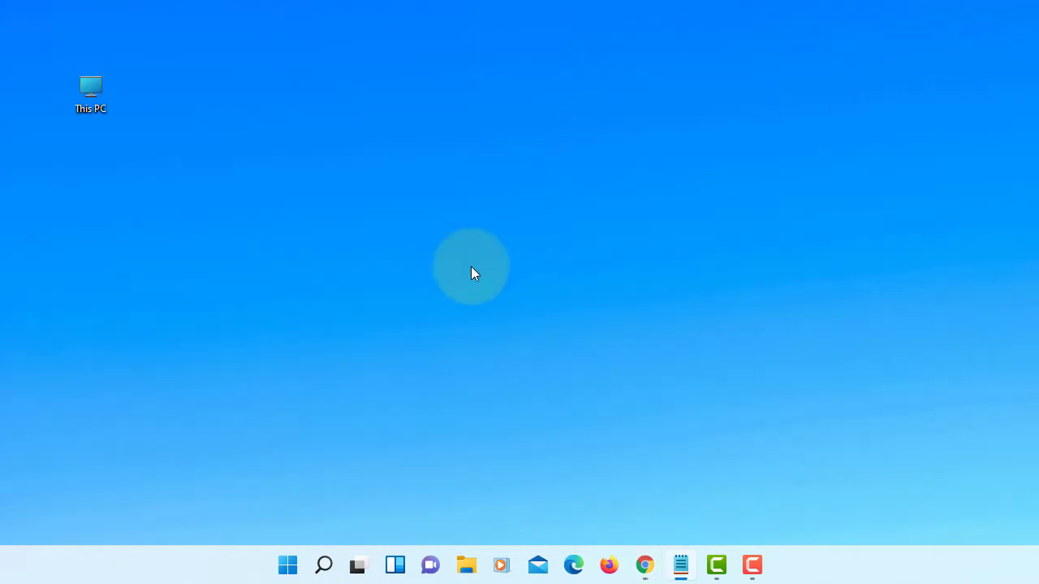
left_click(597, 425)
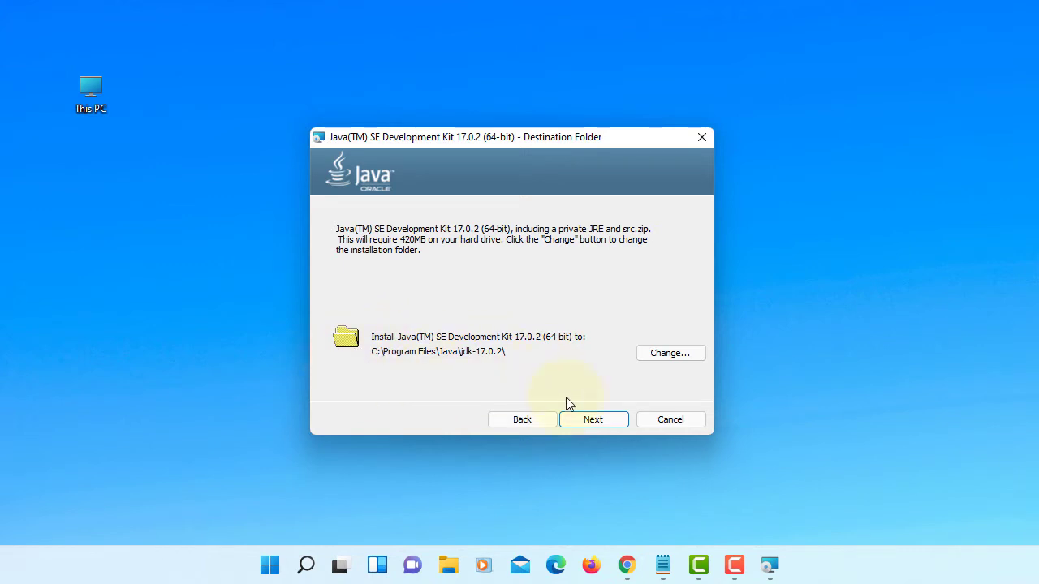
left_click(588, 424)
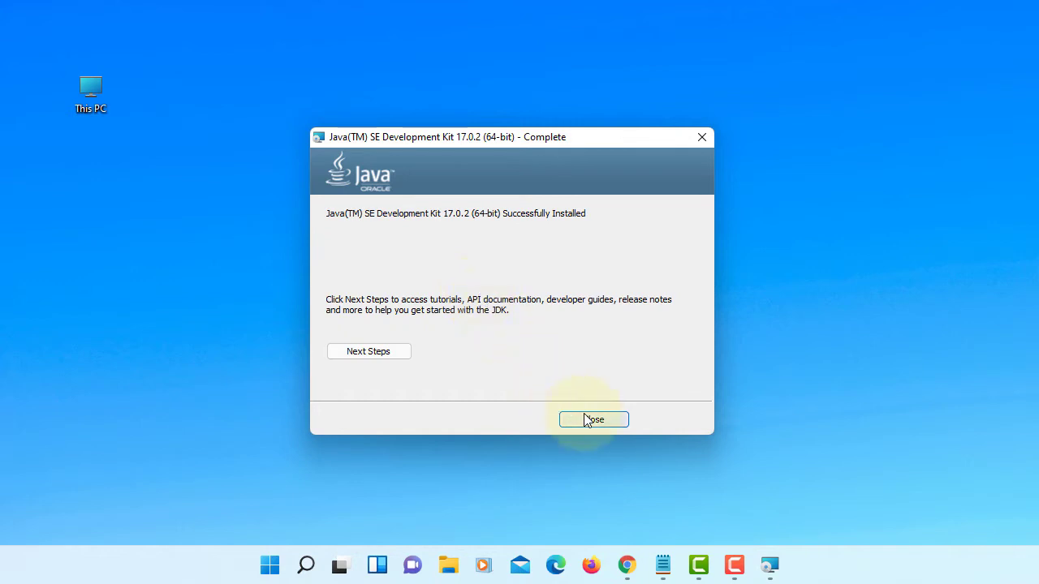
left_click(588, 420)
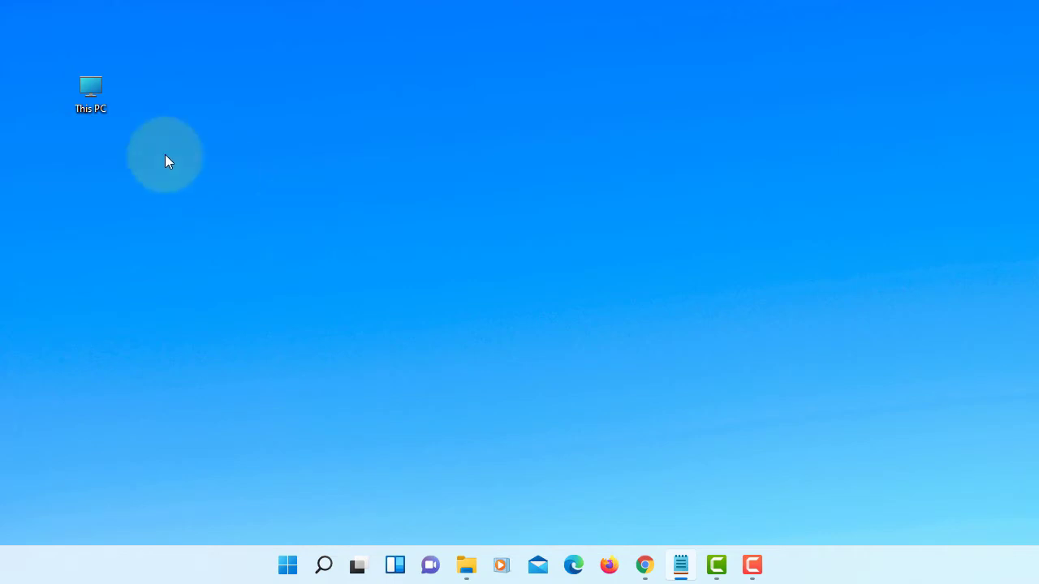
Open the Environment Variables dialog through the advanced system settings in the properties of This PC.
right_click(98, 106)
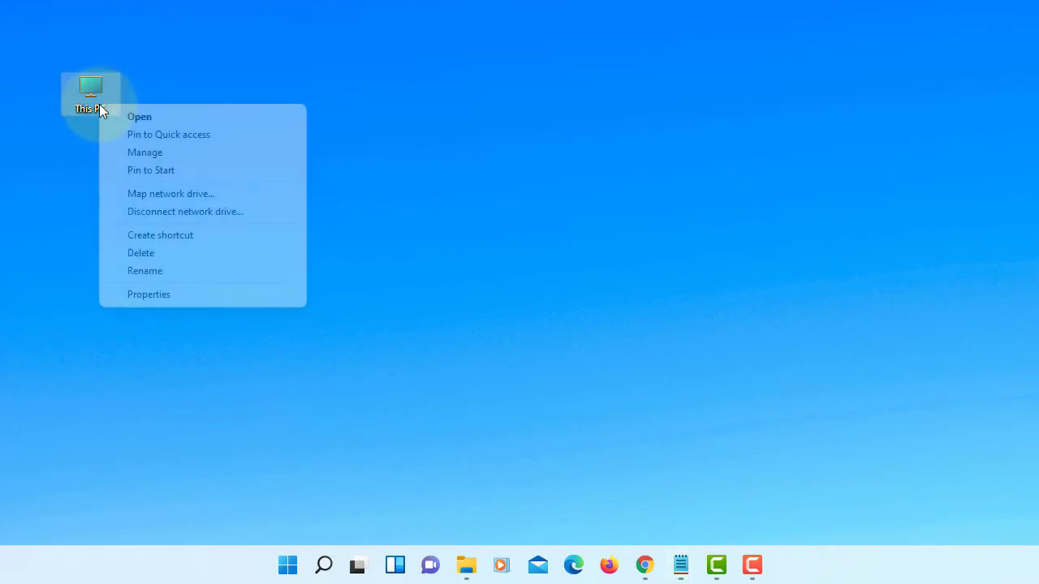
left_click(191, 294)
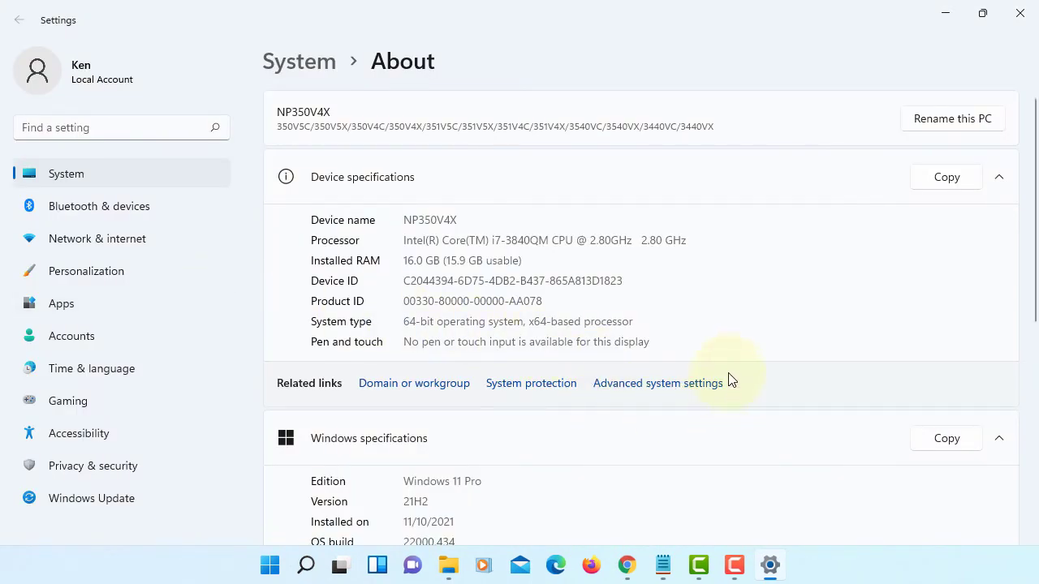
left_click(669, 385)
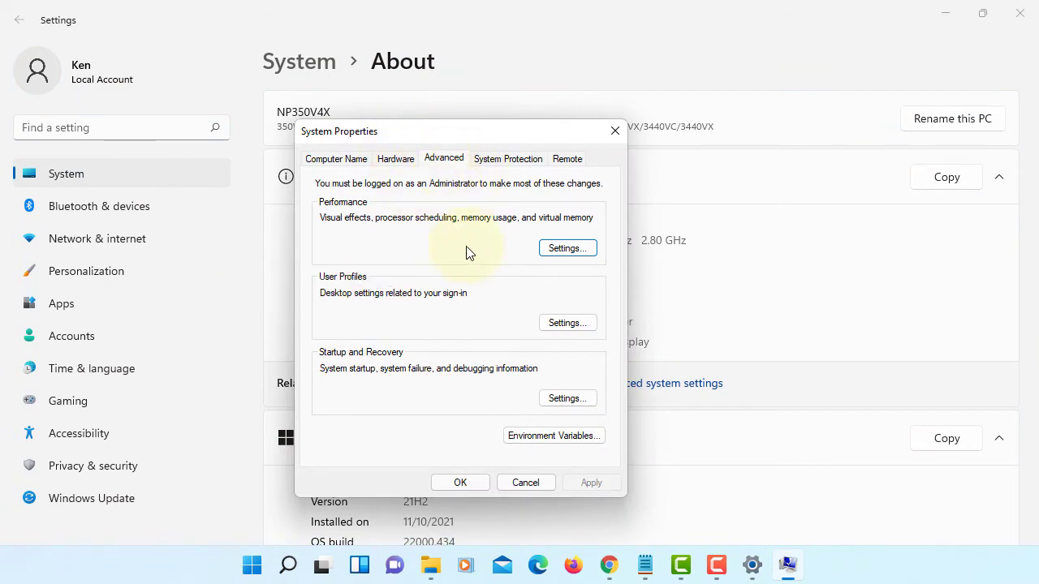
left_click(543, 434)
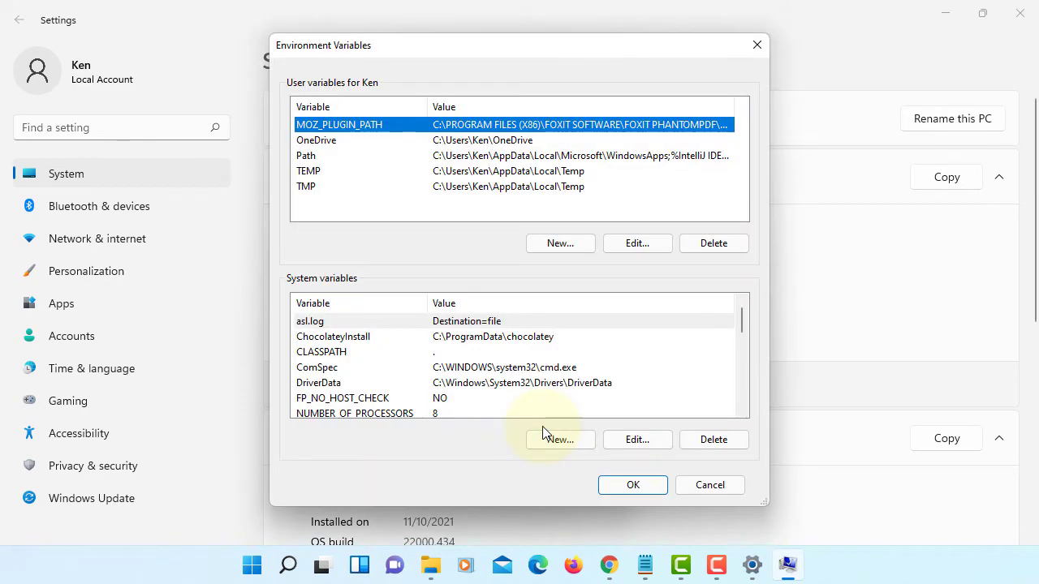
Create a user variable named CLASSPATH with a single dot (.) as its value.
left_click(554, 248)
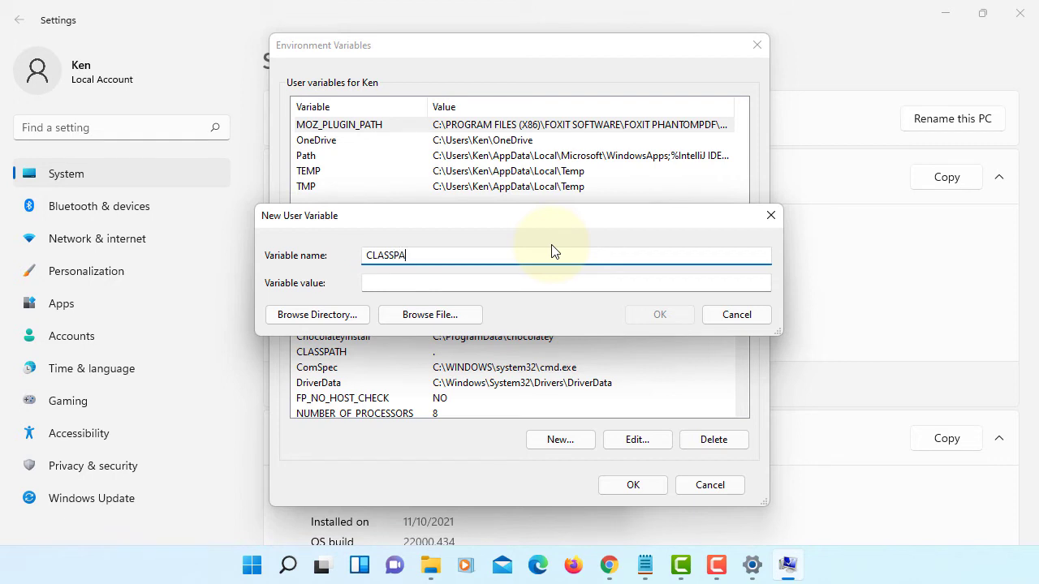
type(".")
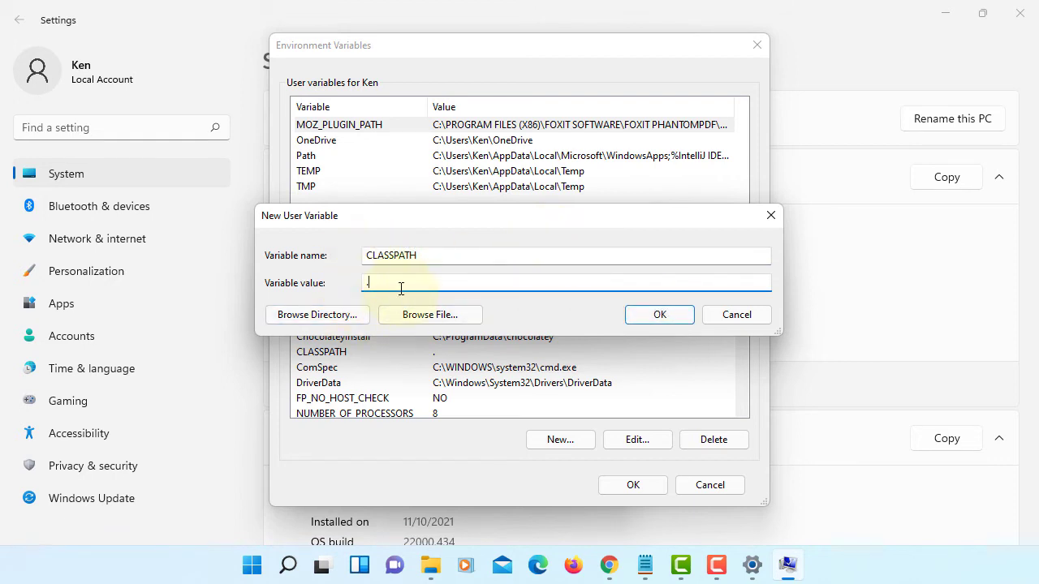
left_click(656, 317)
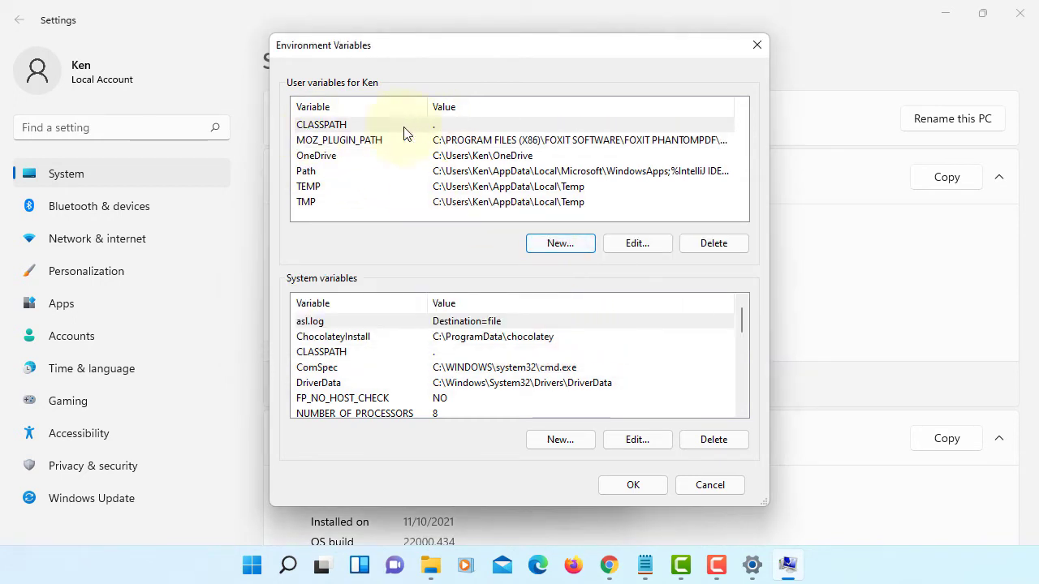
Start another new user variable and name it JAVA_HOME.
left_click(561, 244)
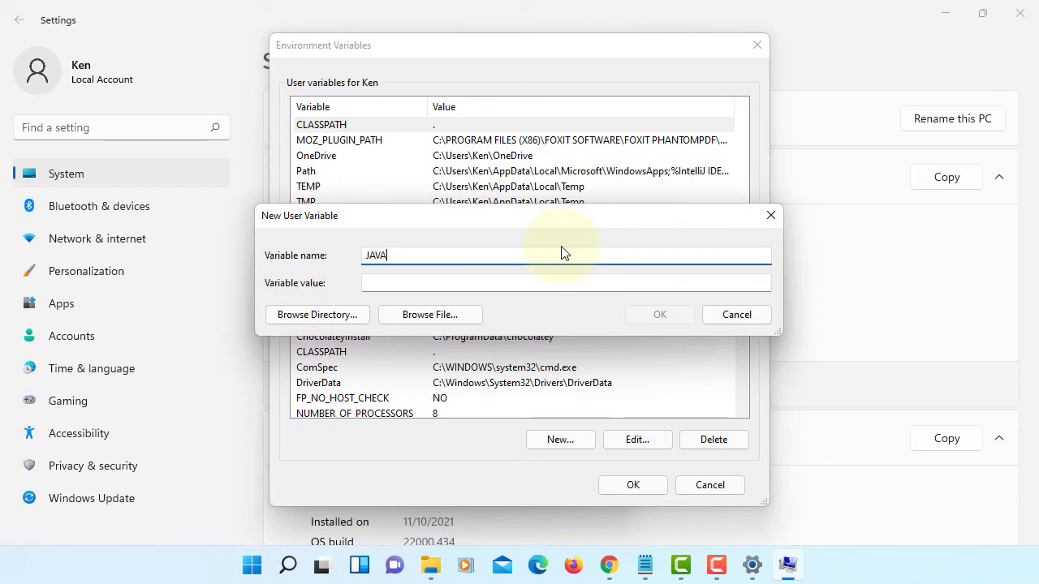
type("JAVA_HOME")
key("Tab")
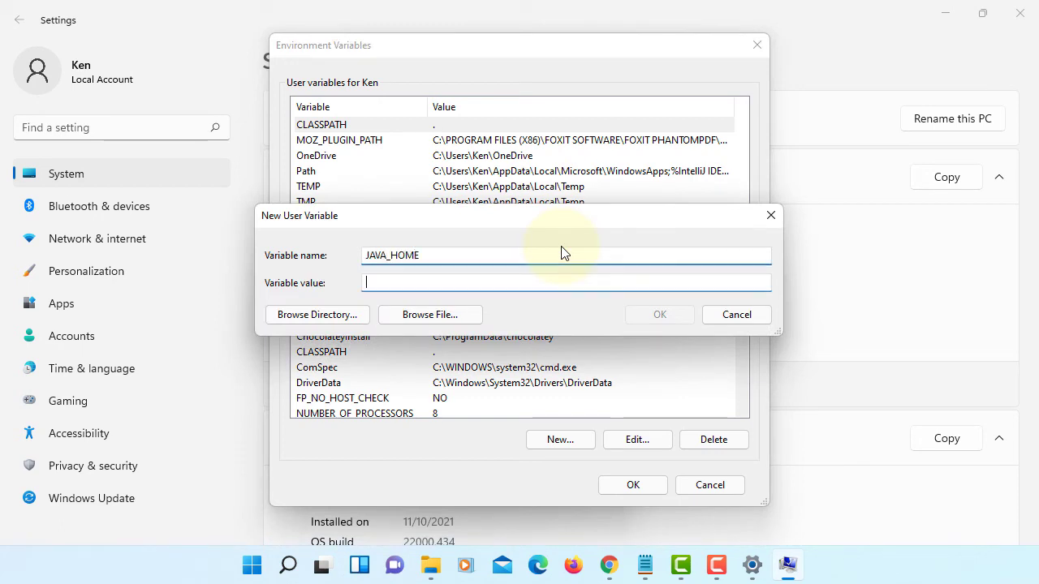
In File Explorer, browse to Program Files > Java > jdk-17.0.2 on drive C and copy the folder's full path.
left_click(433, 567)
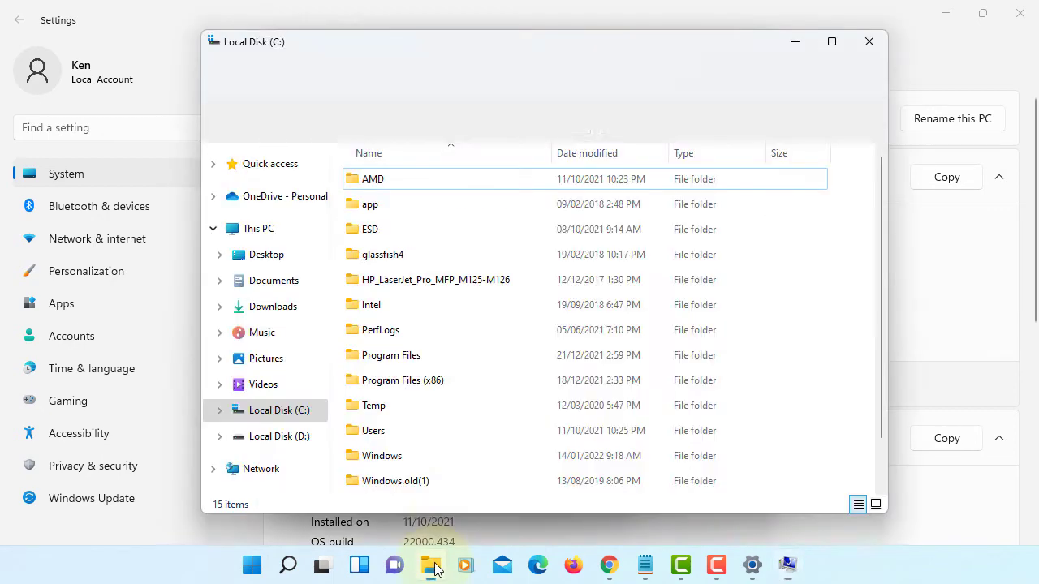
double_click(413, 360)
scroll(412, 363, "down", 4)
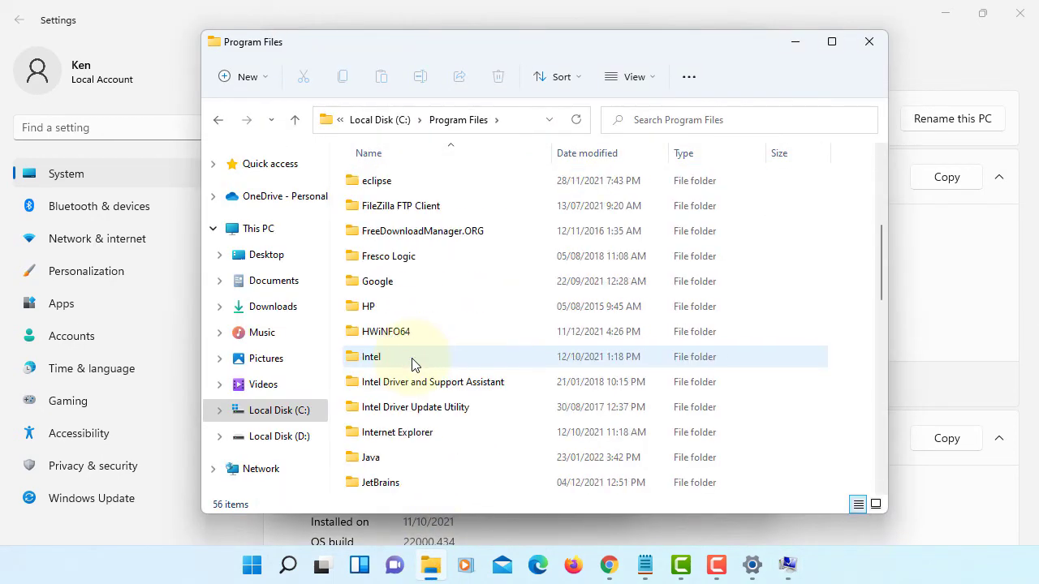
double_click(381, 459)
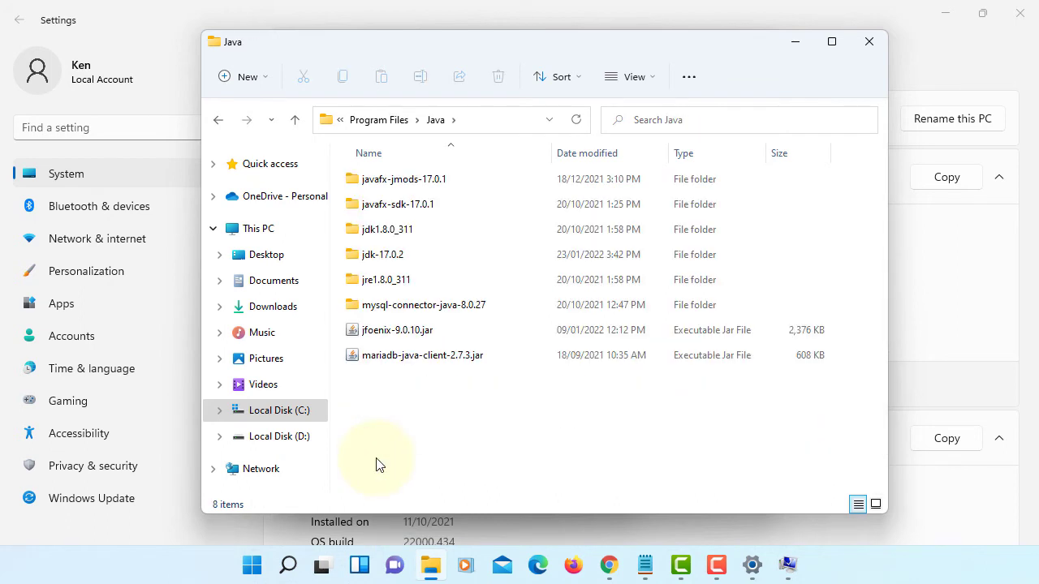
double_click(400, 256)
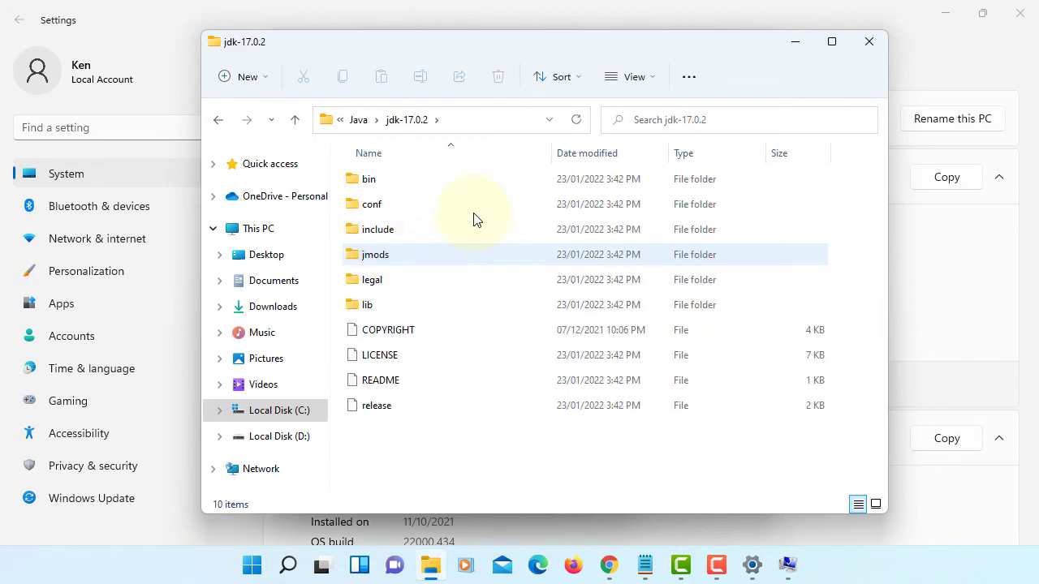
left_click(497, 131)
right_click(499, 133)
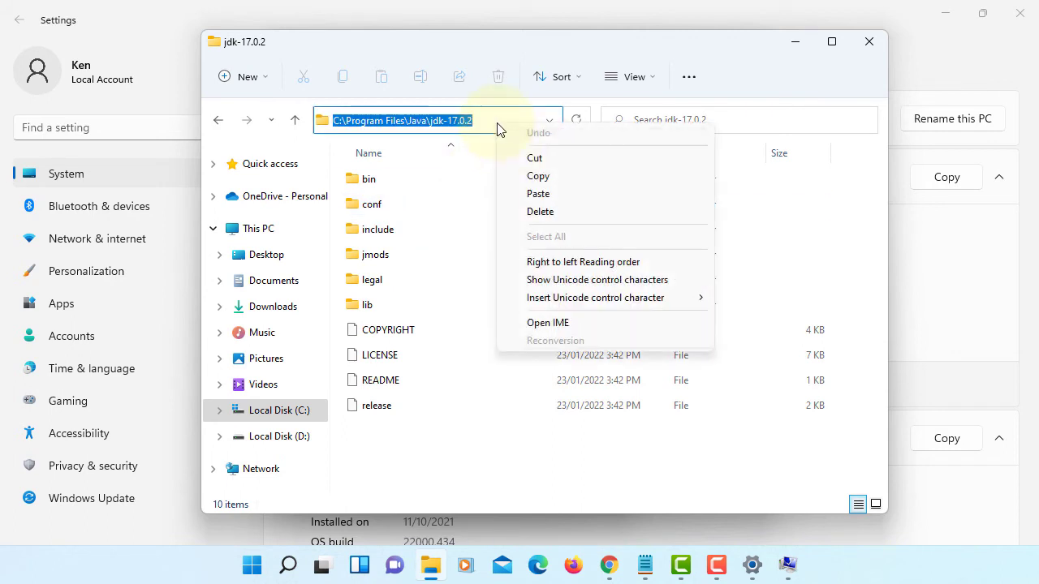
left_click(532, 176)
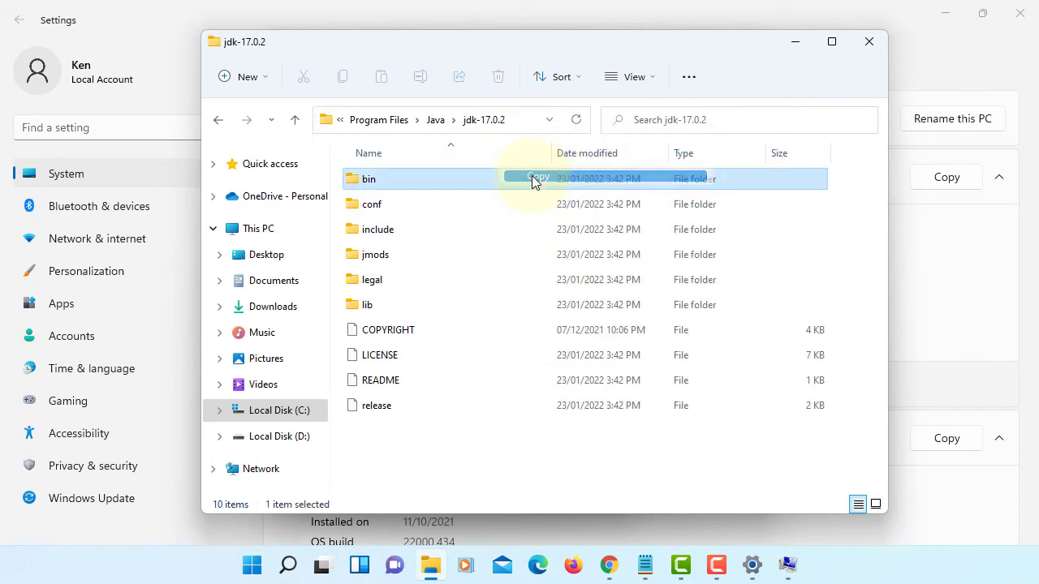
Back in the new variable dialog, paste C:\Program Files\Java\jdk-17.0.2 as the JAVA_HOME value and save the variable.
left_click(801, 47)
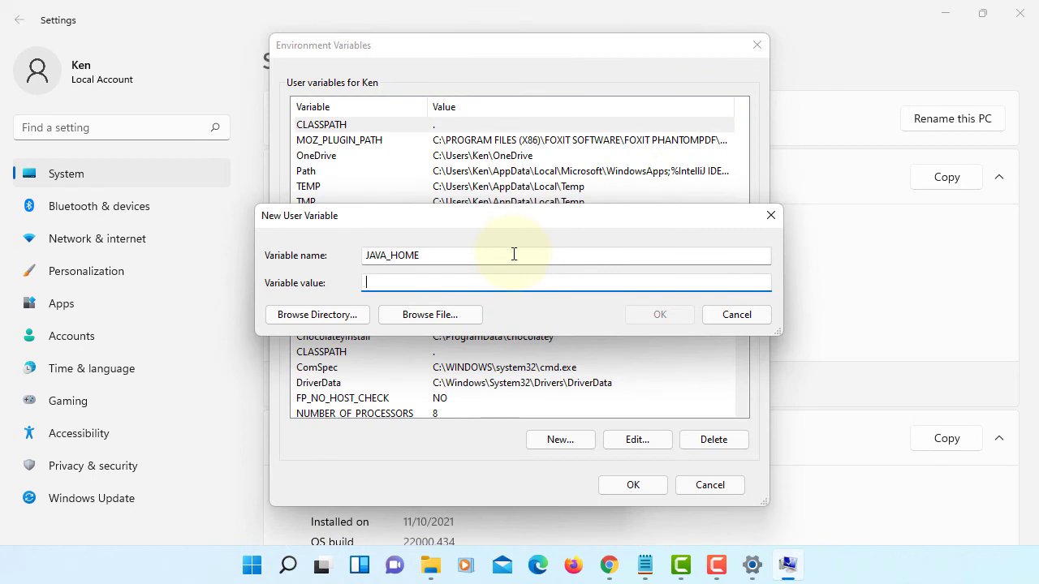
key("ctrl+v")
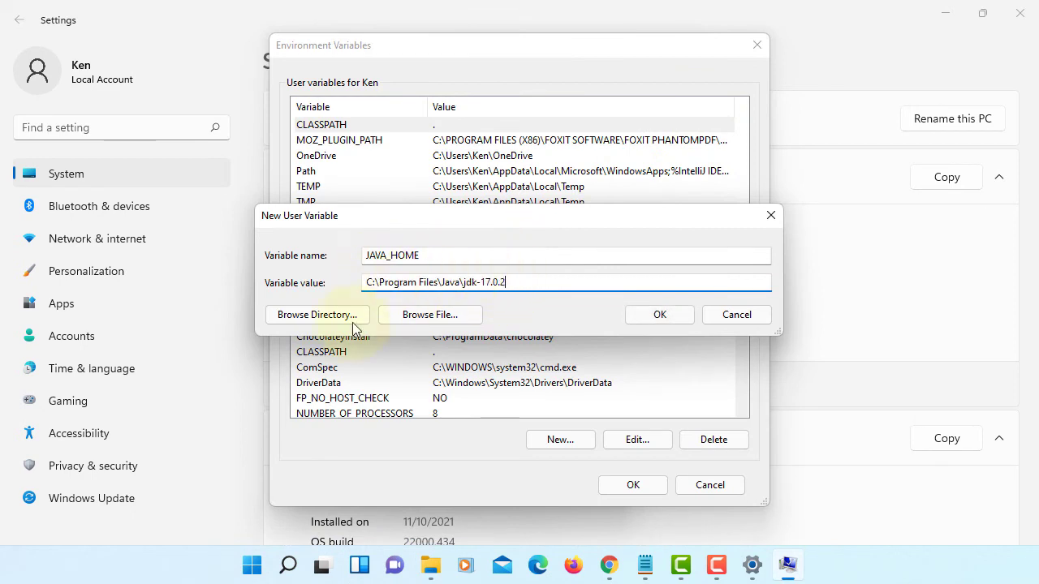
left_click(641, 315)
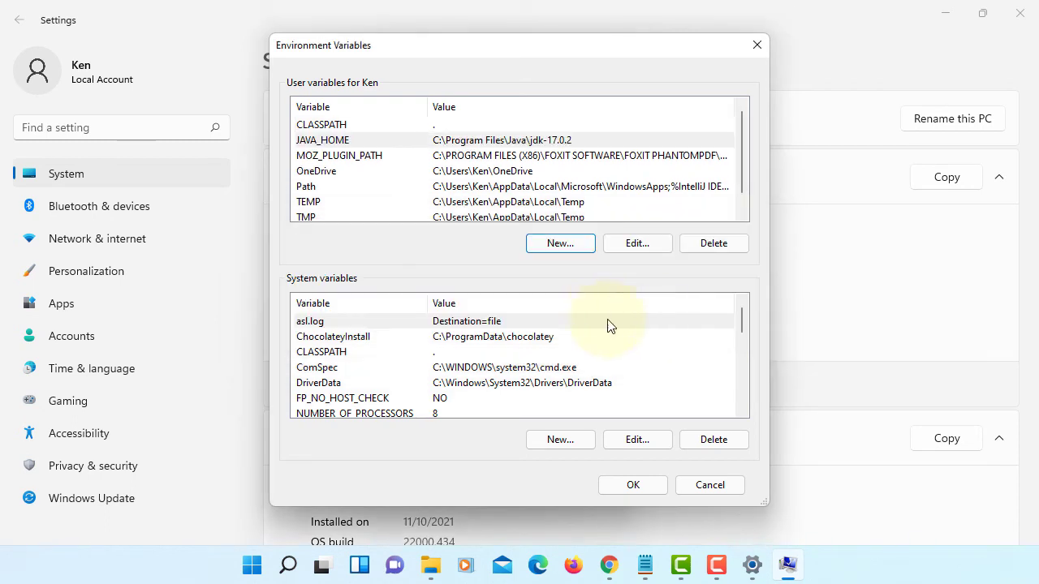
Add the entry %JAVA_HOME%\bin to the user Path variable and save all environment variable and system property changes.
left_click(350, 188)
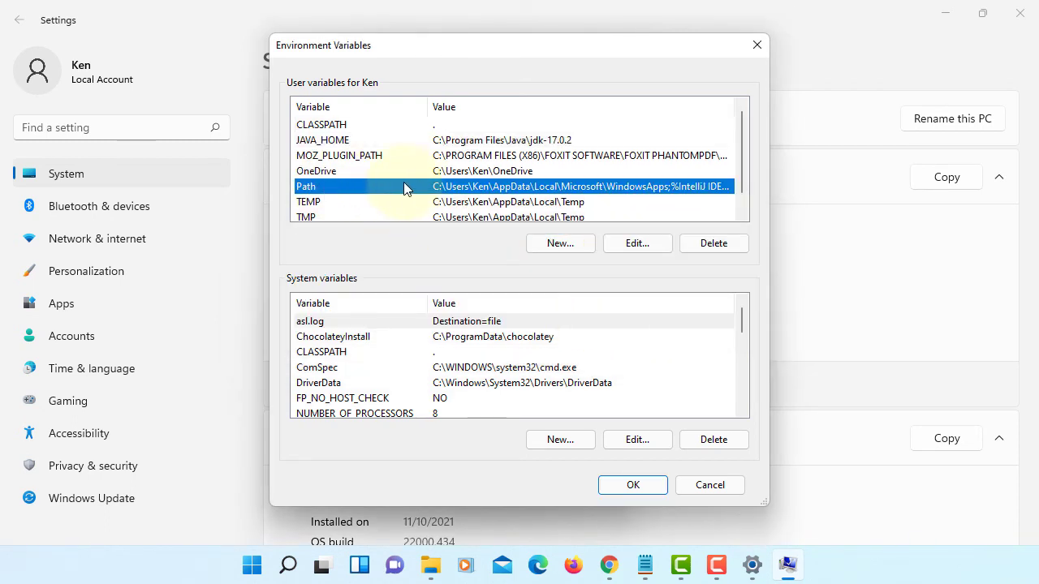
left_click(625, 244)
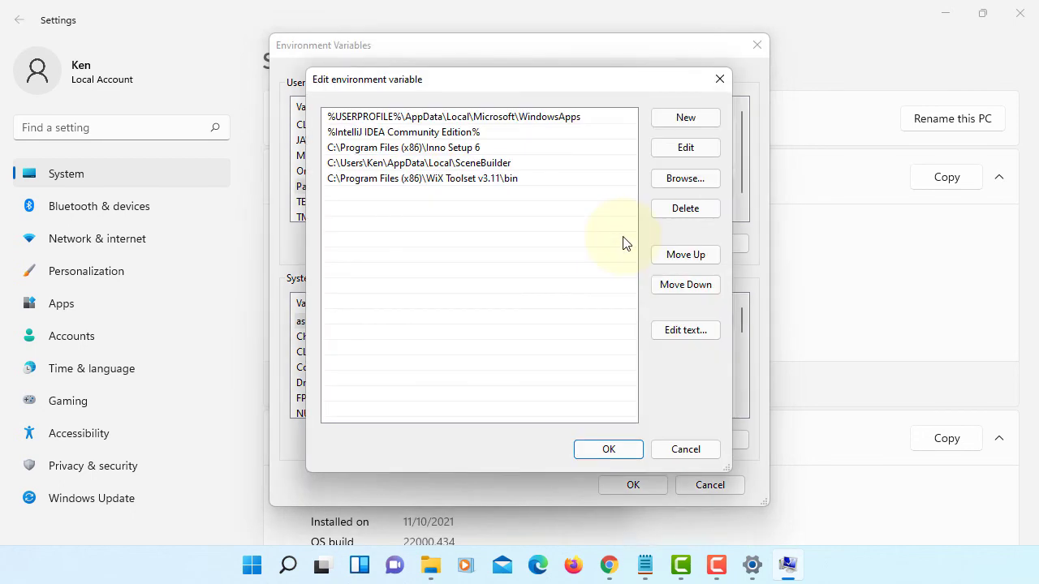
left_click(682, 120)
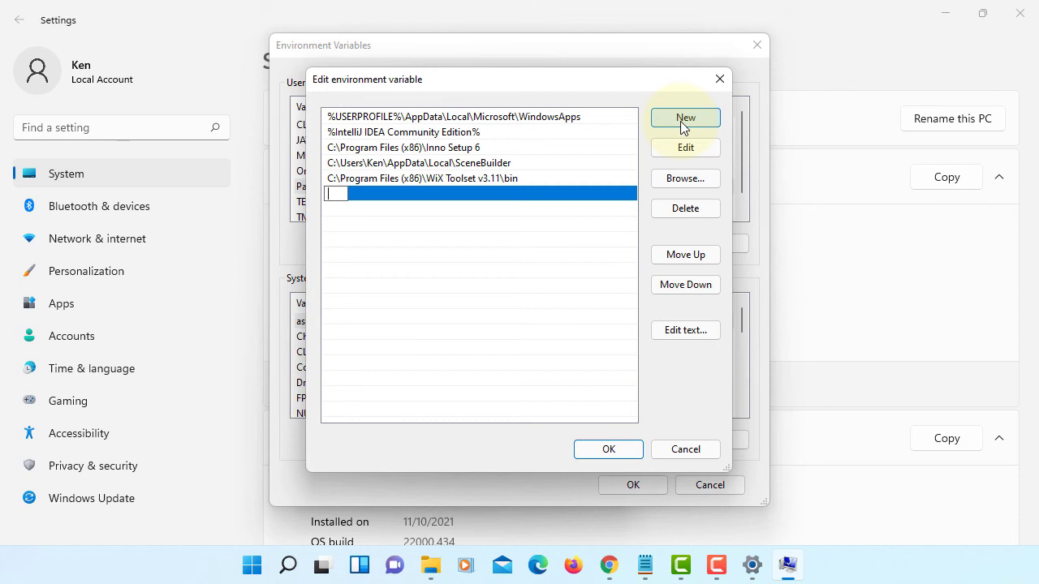
type("%JAVA_HOME%\\bin")
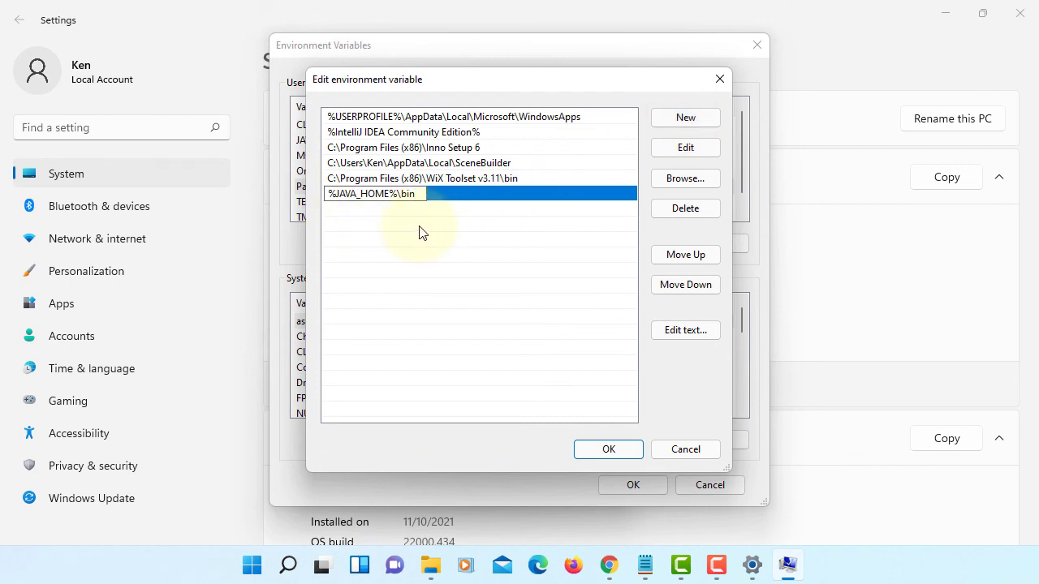
left_click(608, 449)
left_click(634, 485)
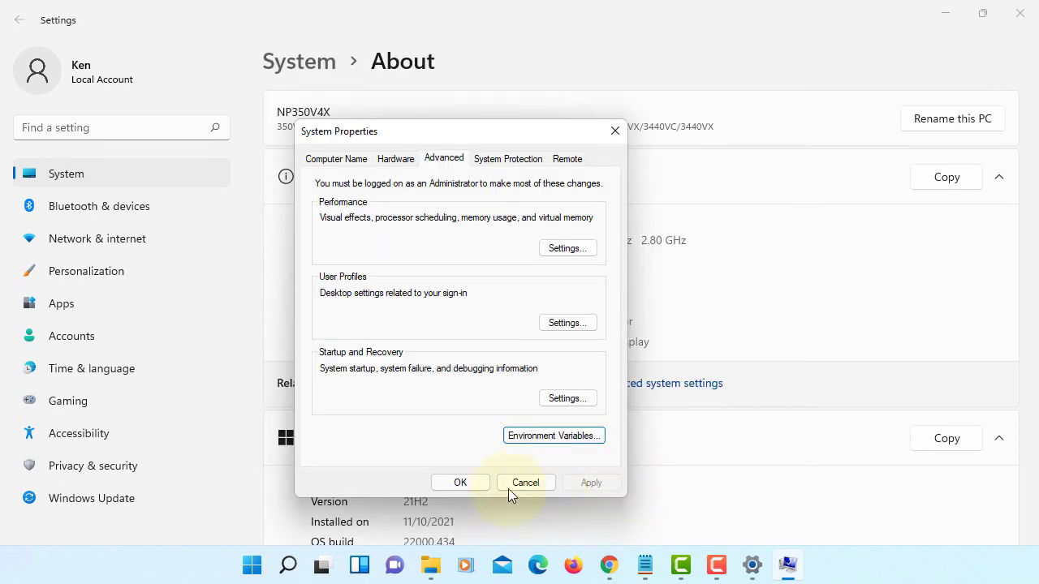
left_click(461, 483)
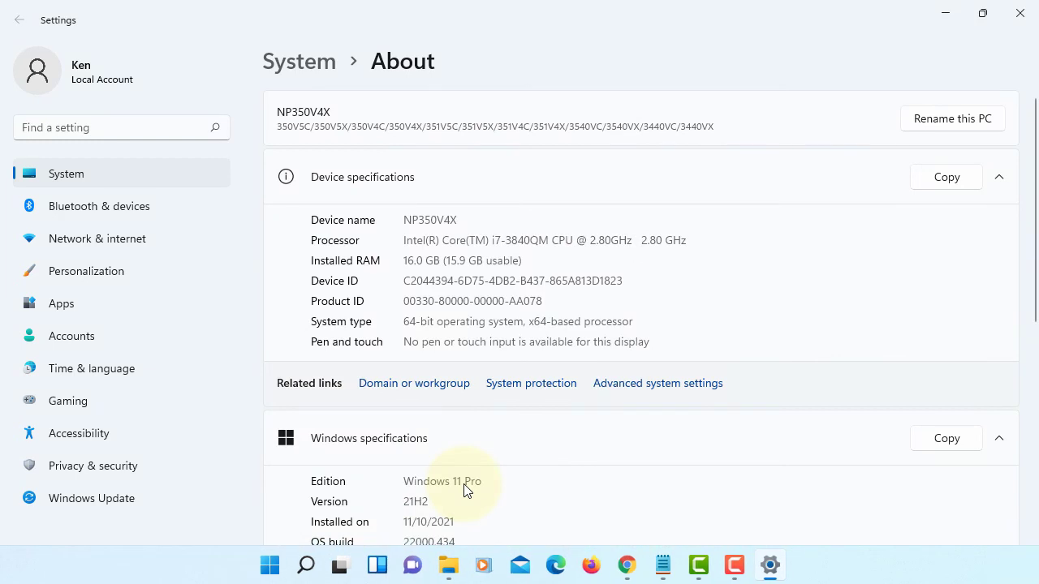
Open Command Prompt and run java -version to check the installed Java version.
left_click(307, 566)
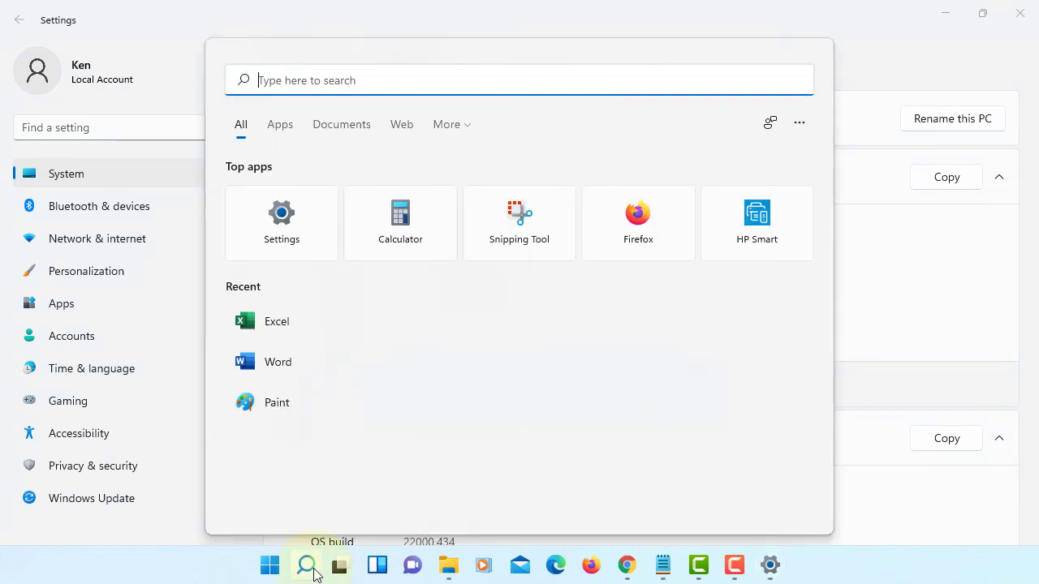
type("cmd")
key("Return")
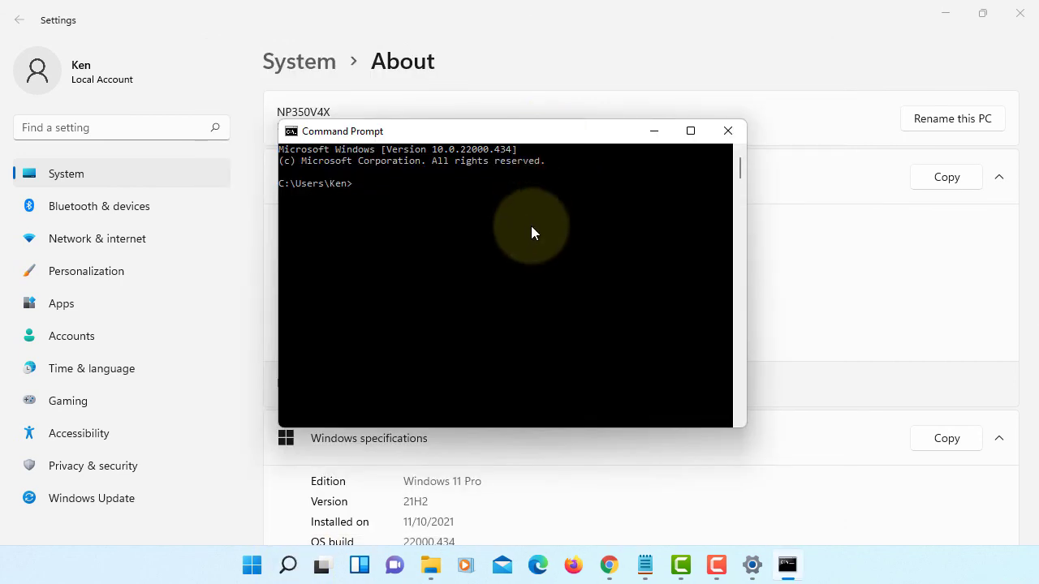
type("java -version")
key("Return")
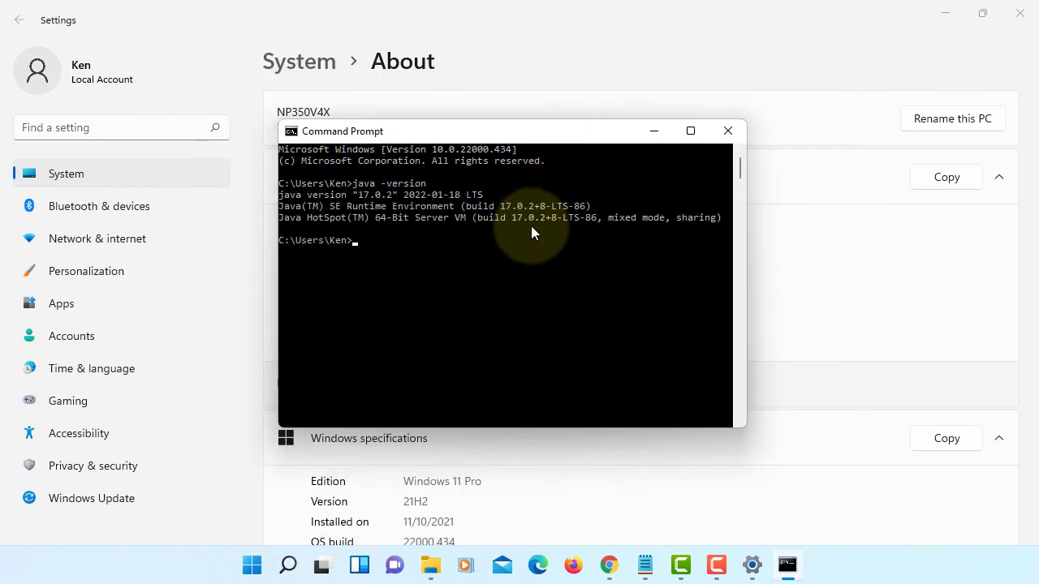